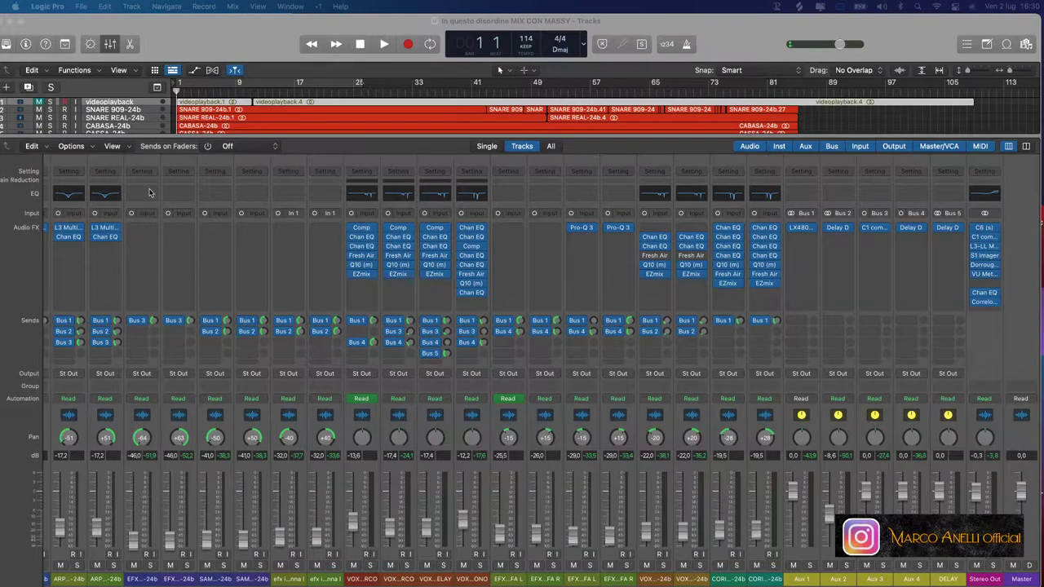
# Shrink the mixer so all tracks show, and play the full mix from bar 1 to about bar 25
pyautogui.moveTo(208, 141); pyautogui.dragTo(106, 543)
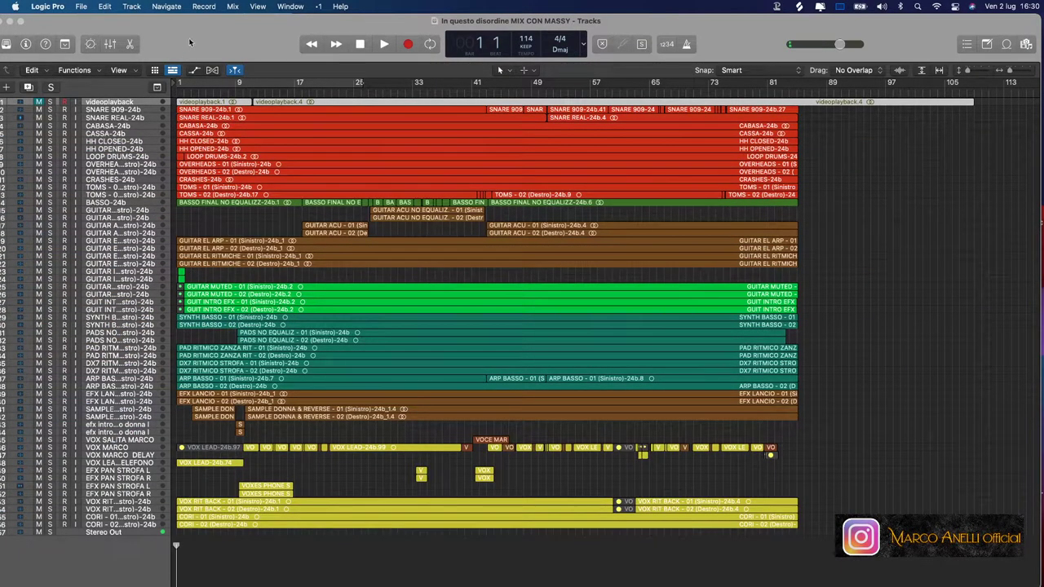
pyautogui.moveTo(220, 27); pyautogui.dragTo(227, 28)
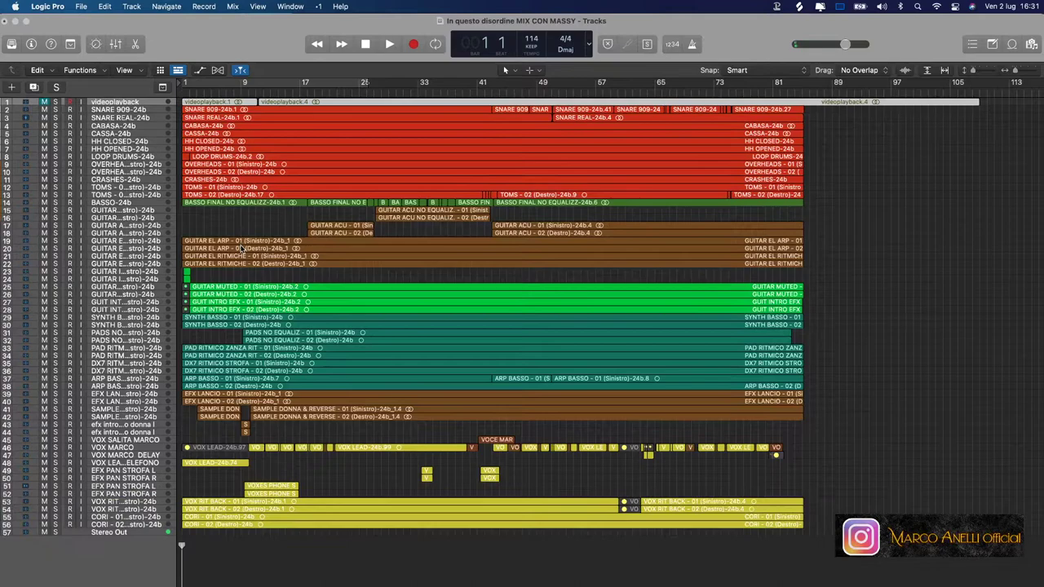
pyautogui.click(389, 45)
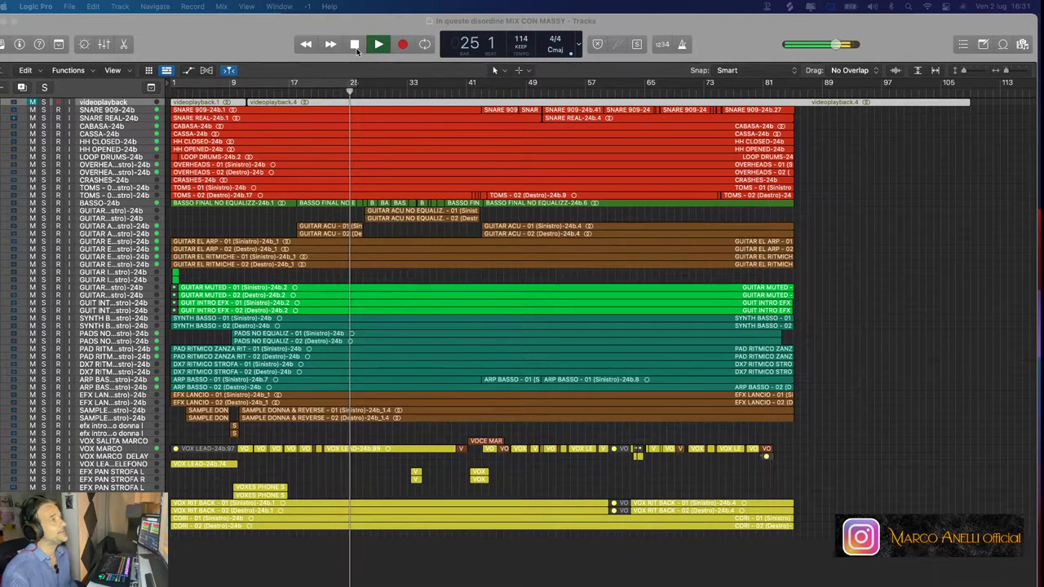
pyautogui.click(355, 48)
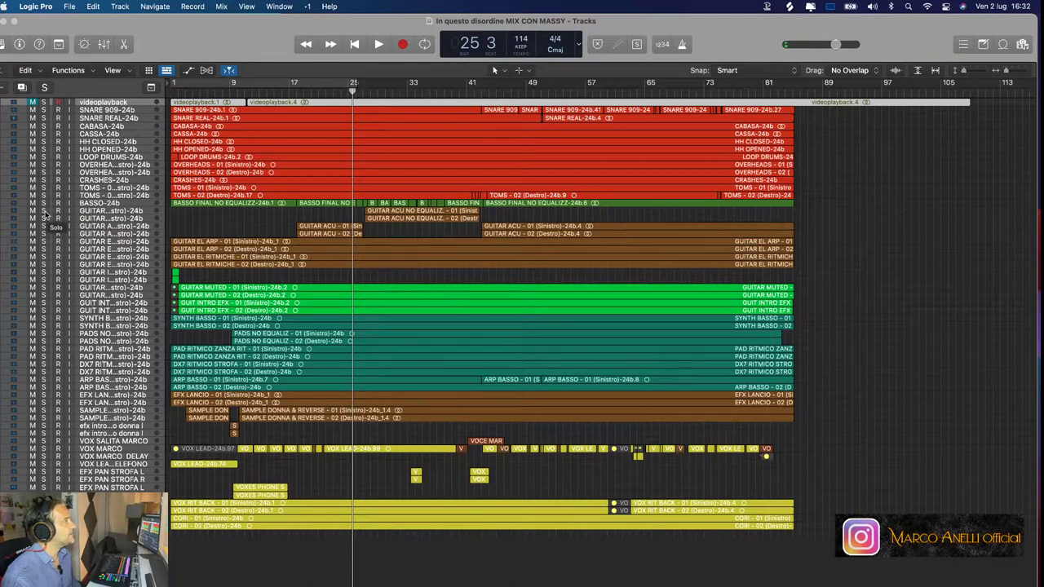
# Solo all the guitar tracks and listen to them from bar 25, restarting playback from bar 17
pyautogui.click(43, 218)
pyautogui.moveTo(44, 227); pyautogui.dragTo(44, 314)
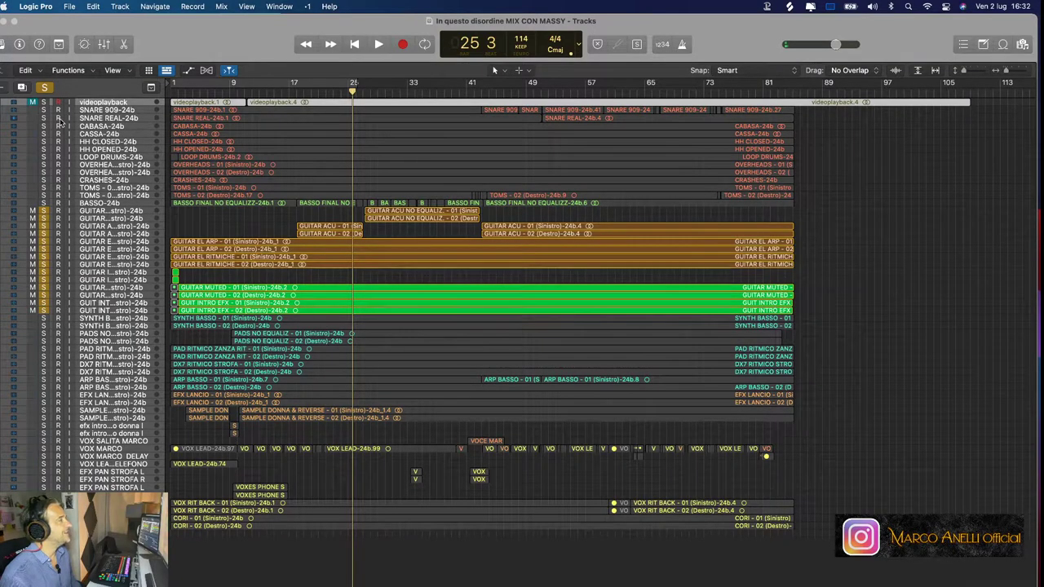
pyautogui.click(349, 90)
pyautogui.press('space')
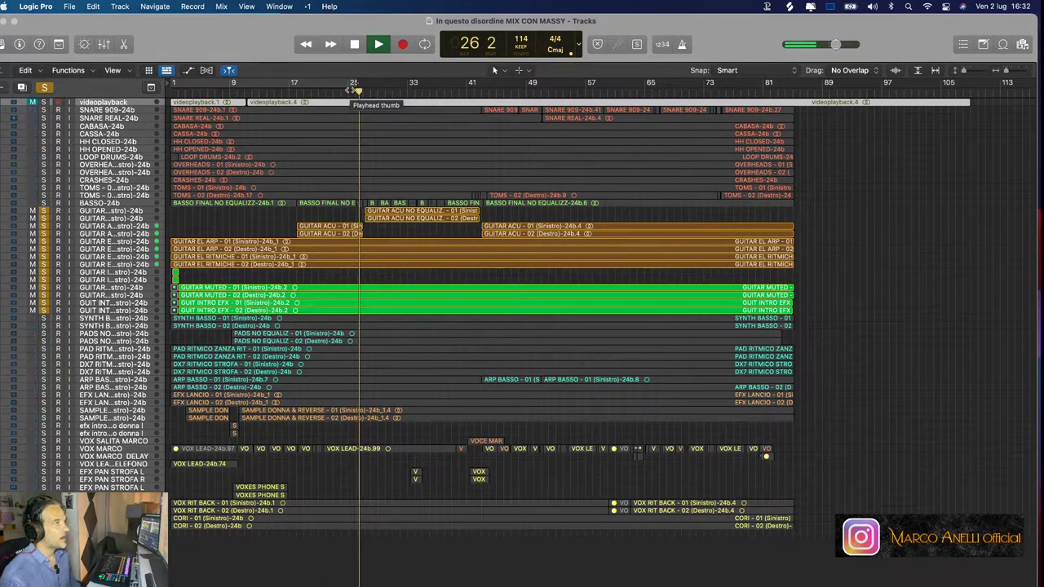
pyautogui.click(290, 91)
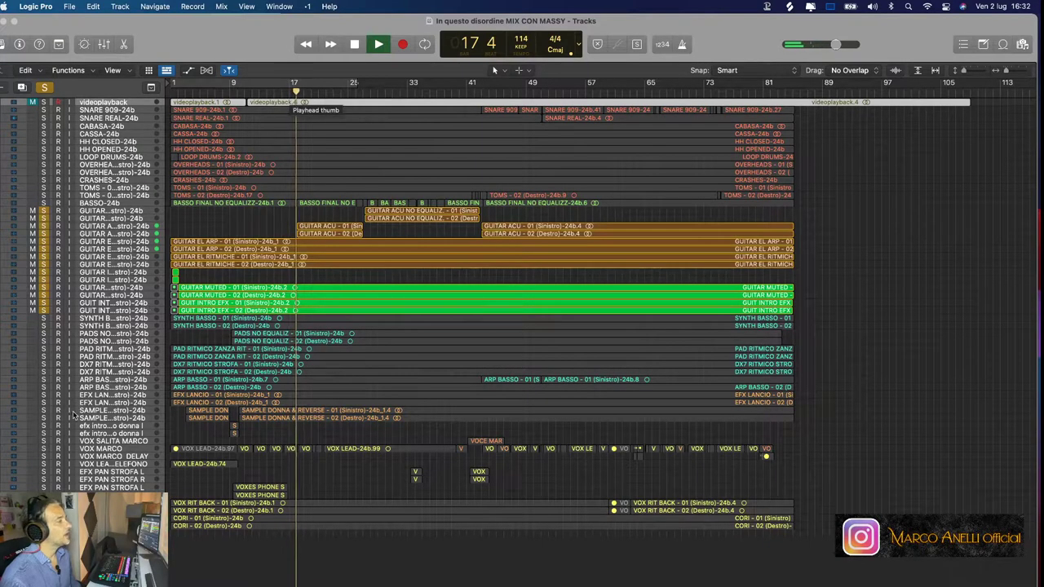
# Briefly solo the lead vocal together with the guitars, unsolo it, and stop playback
pyautogui.click(44, 457)
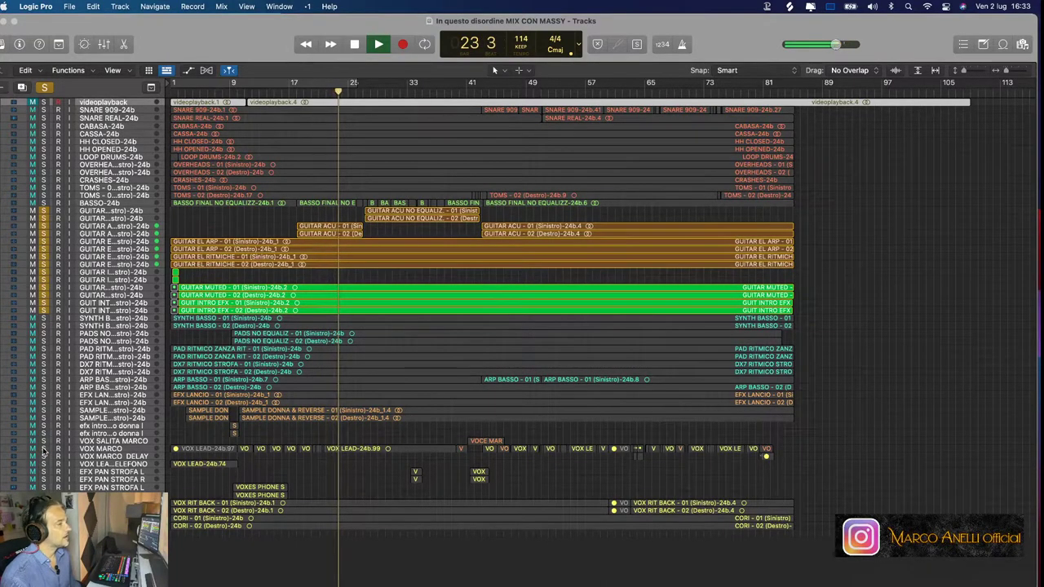
pyautogui.click(44, 450)
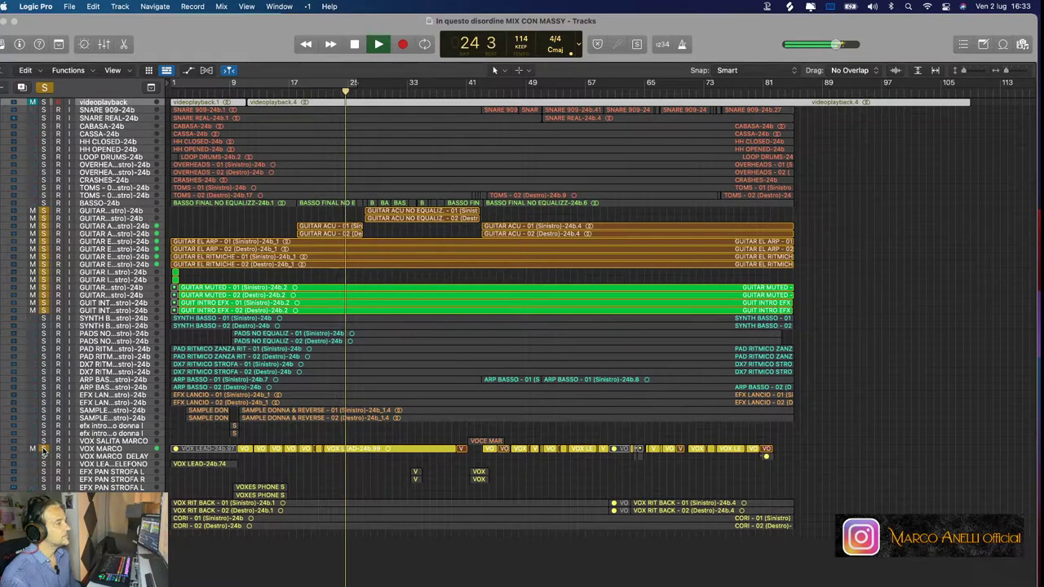
pyautogui.click(43, 450)
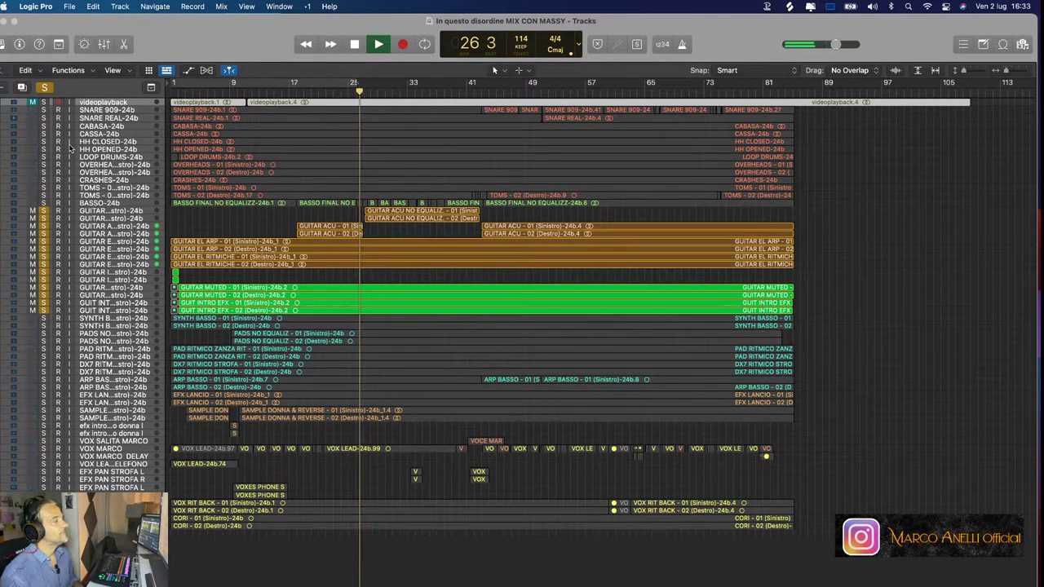
pyautogui.press('space')
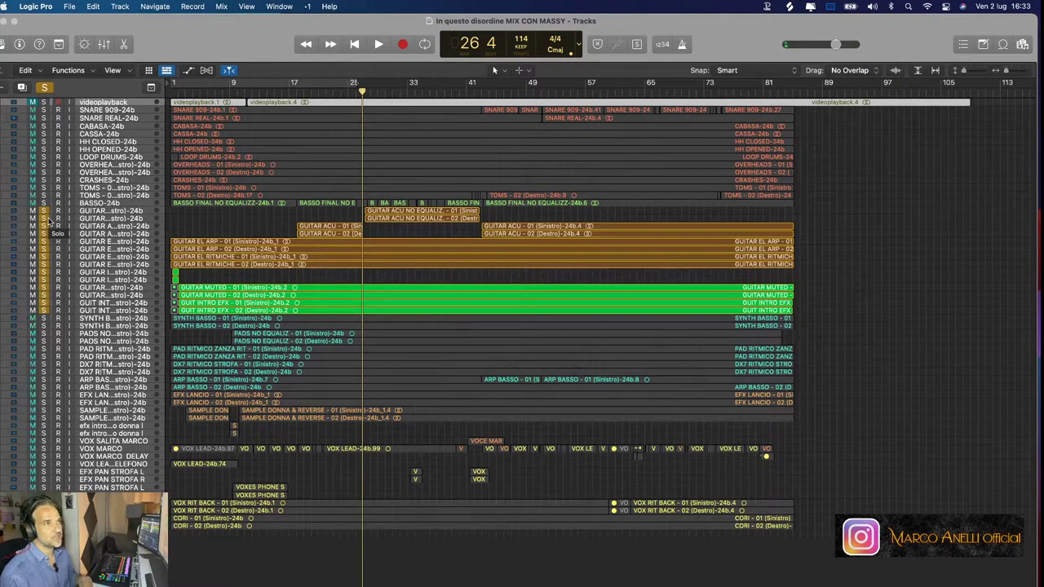
# Show the mixer and inspect the C1 compressor on the LOOP DRUMS channel, closing the plug-in window when done
pyautogui.click(104, 45)
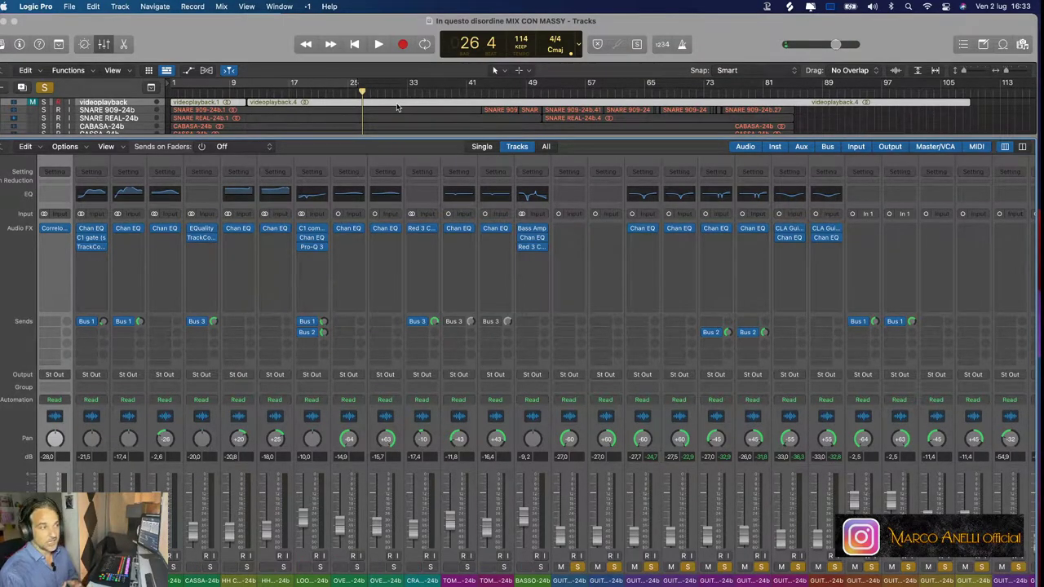
pyautogui.press('m')
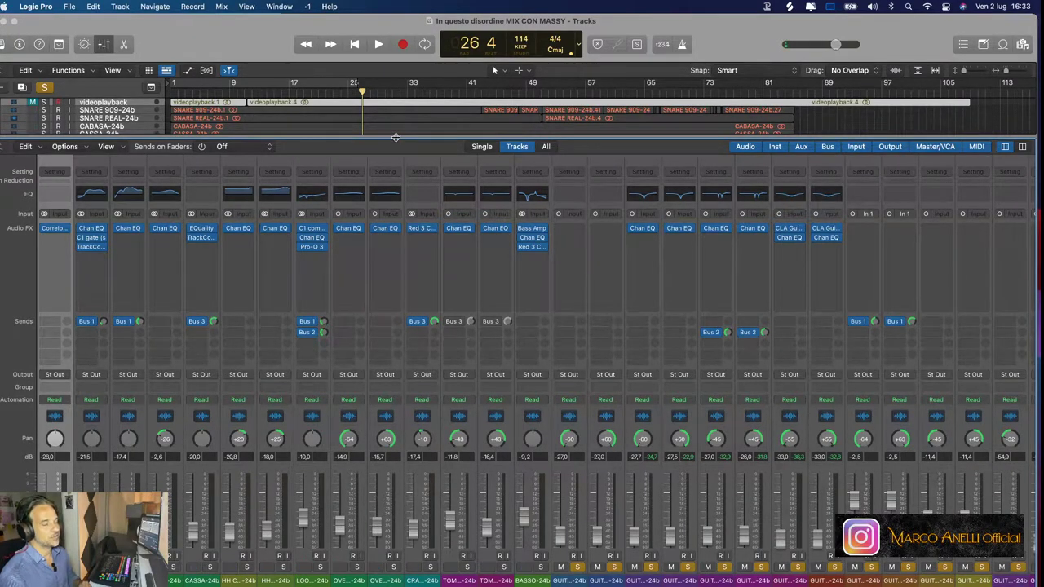
pyautogui.click(313, 234)
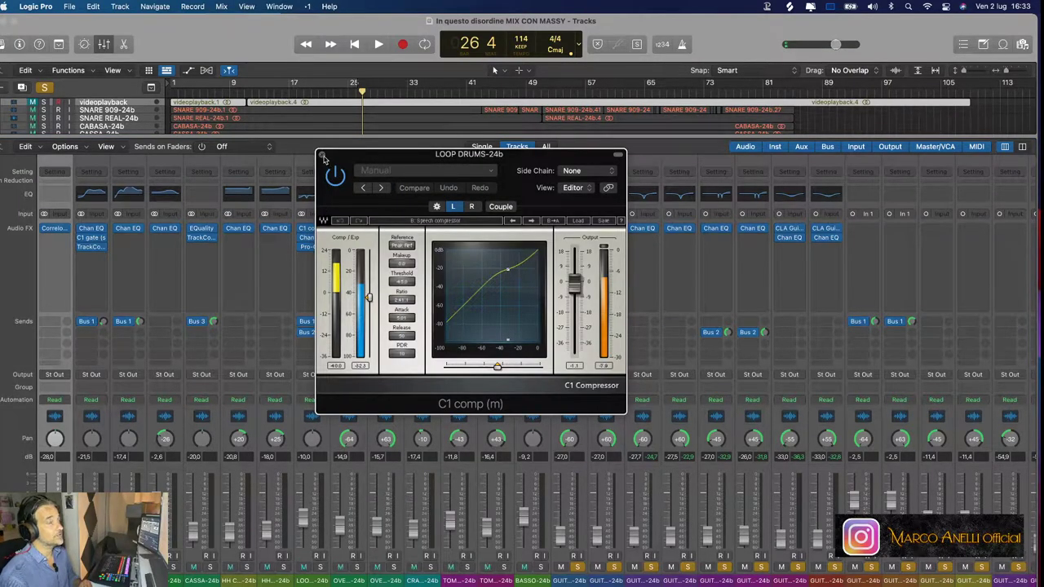
pyautogui.click(323, 156)
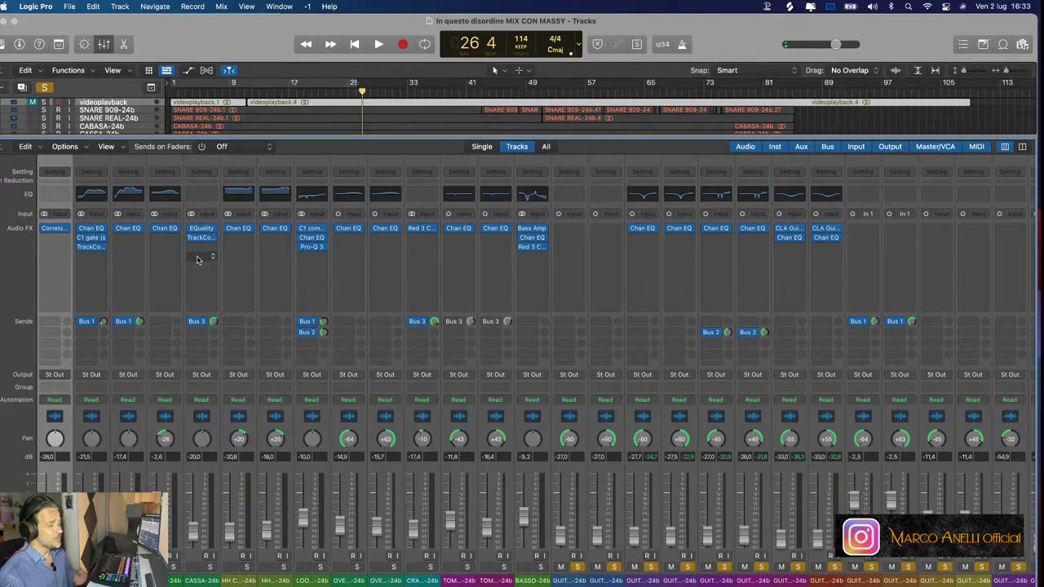
# Shrink the mixer and replace the current solos with the drum tracks, SNARE 909 through TOMS, playing them from bar 17
pyautogui.moveTo(197, 137); pyautogui.dragTo(197, 423)
pyautogui.click(45, 87)
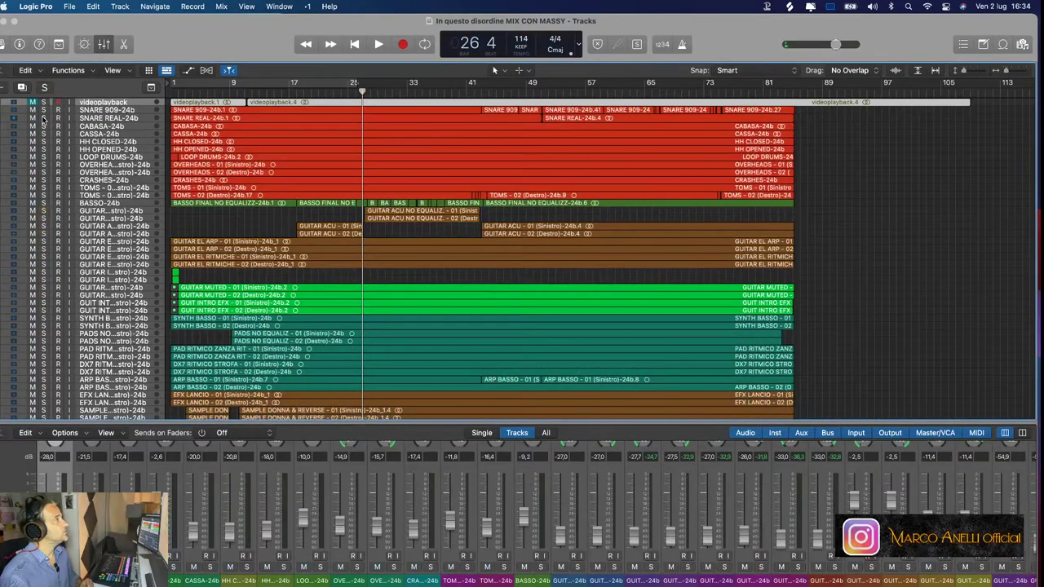
pyautogui.moveTo(44, 110); pyautogui.dragTo(43, 199)
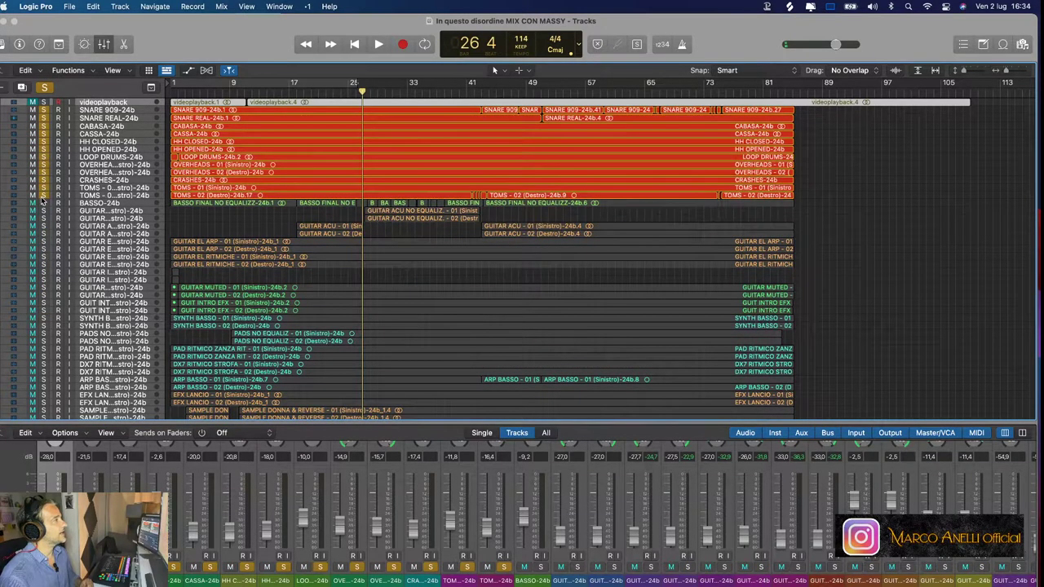
pyautogui.click(290, 88)
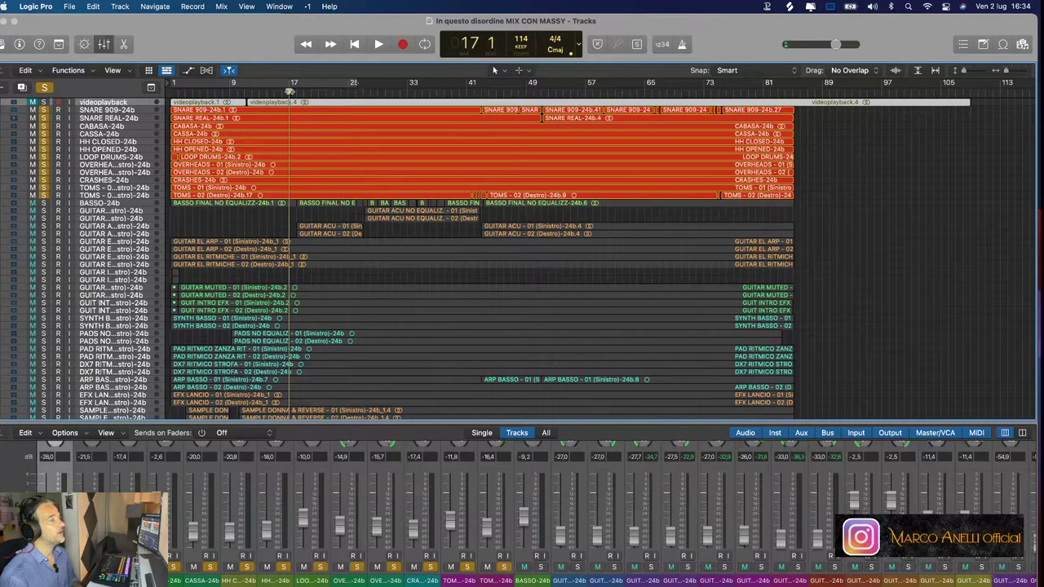
pyautogui.press('space')
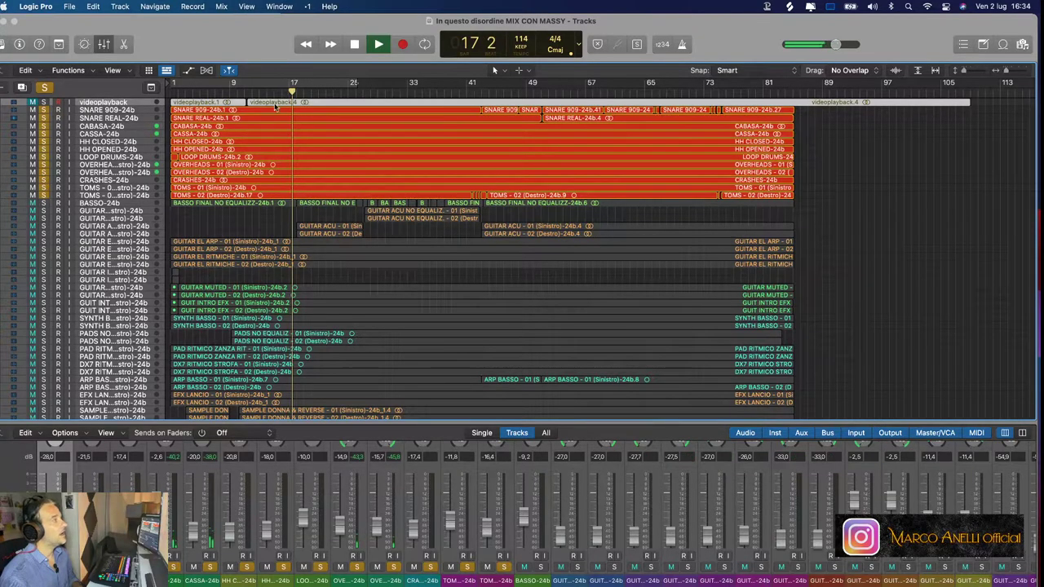
# Add the BASSO track and the four acoustic guitar tracks to the soloed drums during playback
pyautogui.click(44, 203)
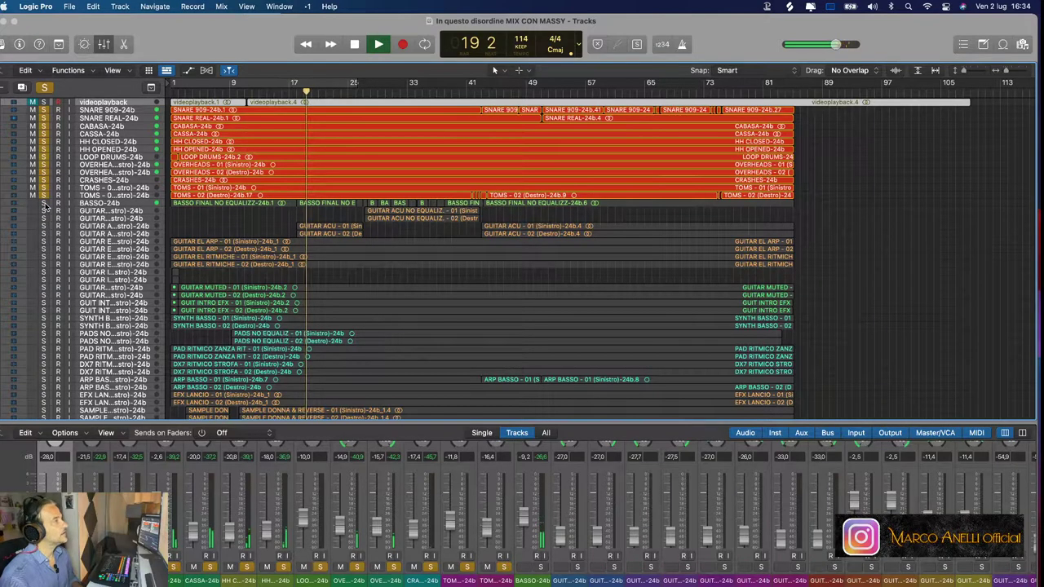
pyautogui.click(44, 203)
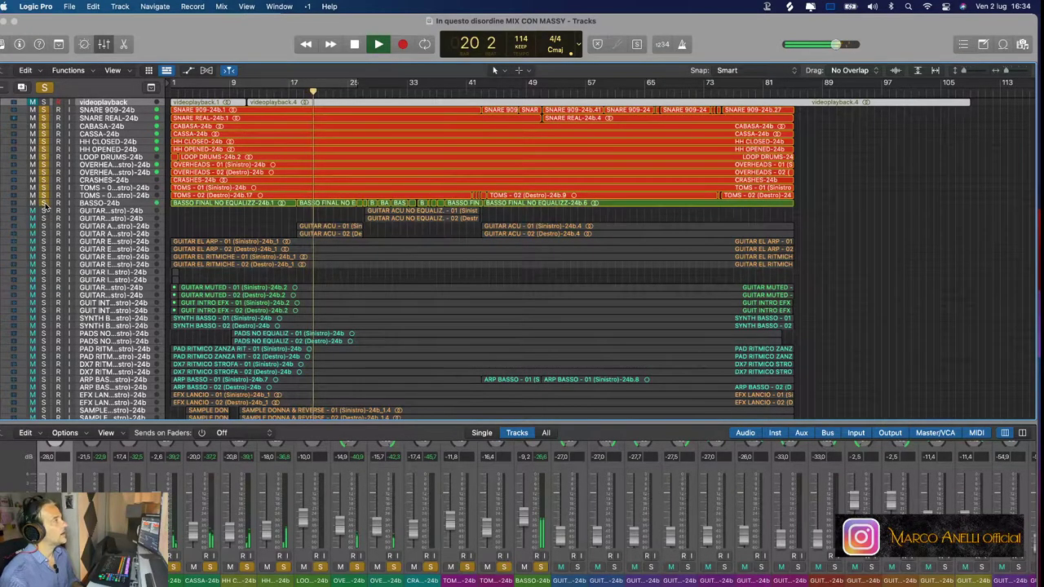
pyautogui.moveTo(44, 211); pyautogui.dragTo(44, 238)
pyautogui.click(44, 286)
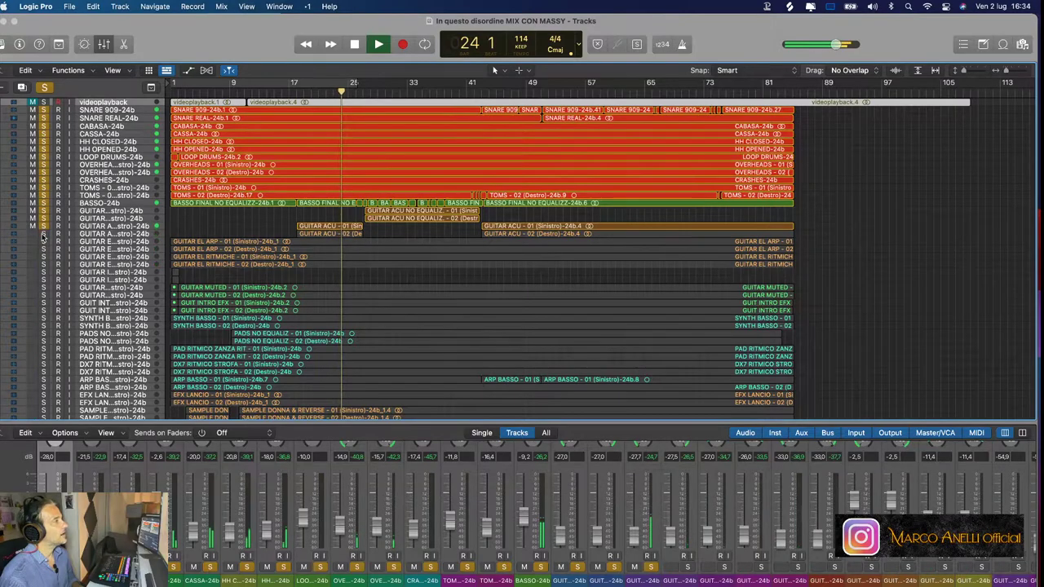
pyautogui.click(44, 234)
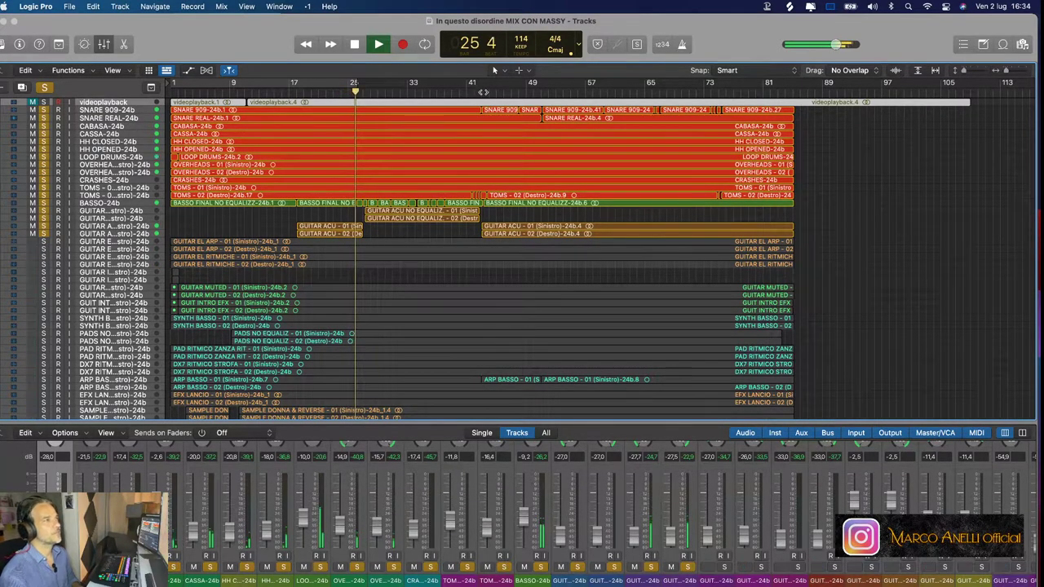
# Add the electric guitar arpeggio and rhythm tracks to the solo from bar 43; end the comparison by clearing all solos and stopping playback
pyautogui.click(482, 92)
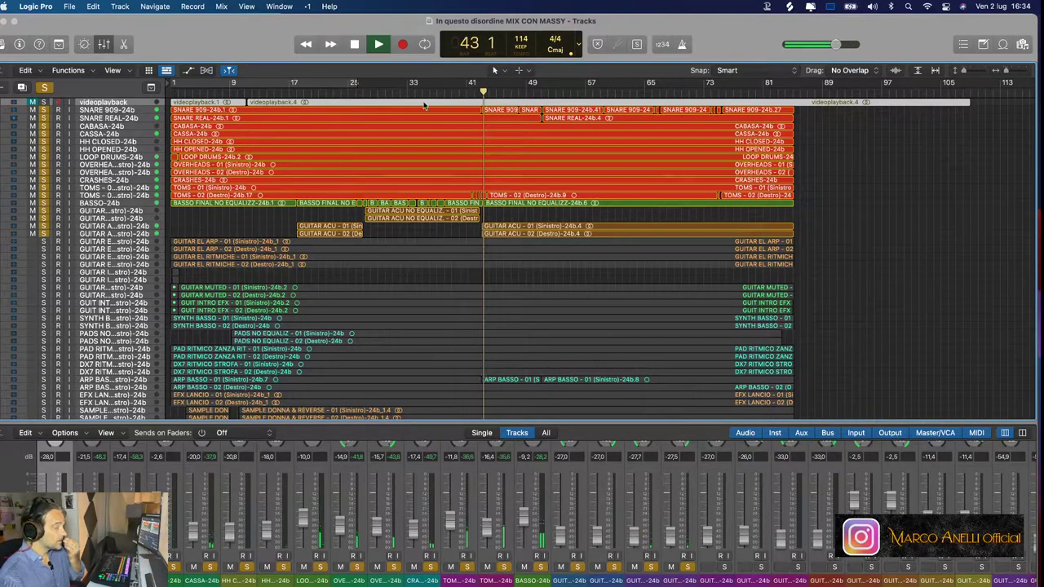
pyautogui.click(42, 250)
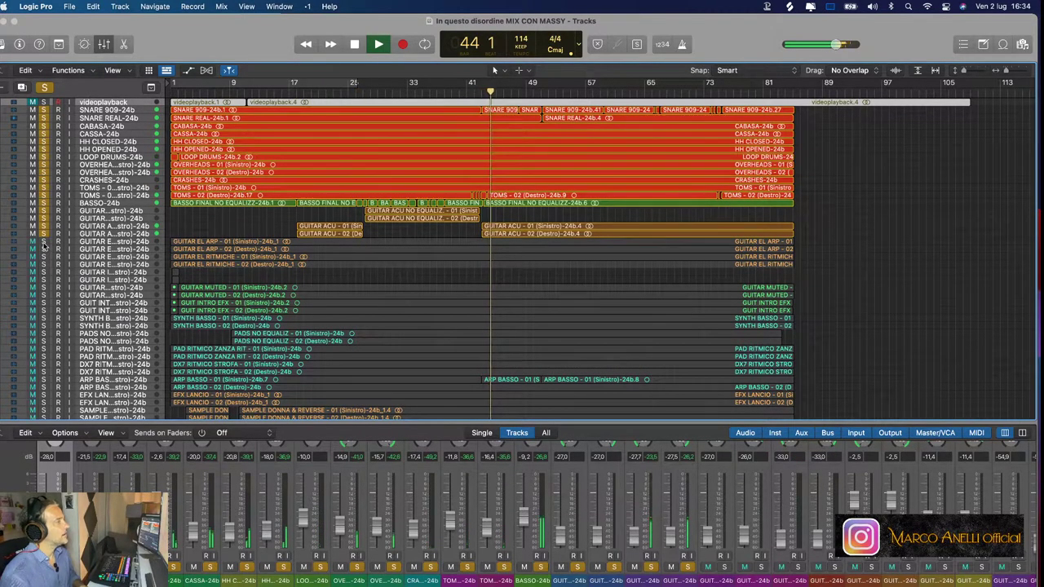
pyautogui.click(42, 253)
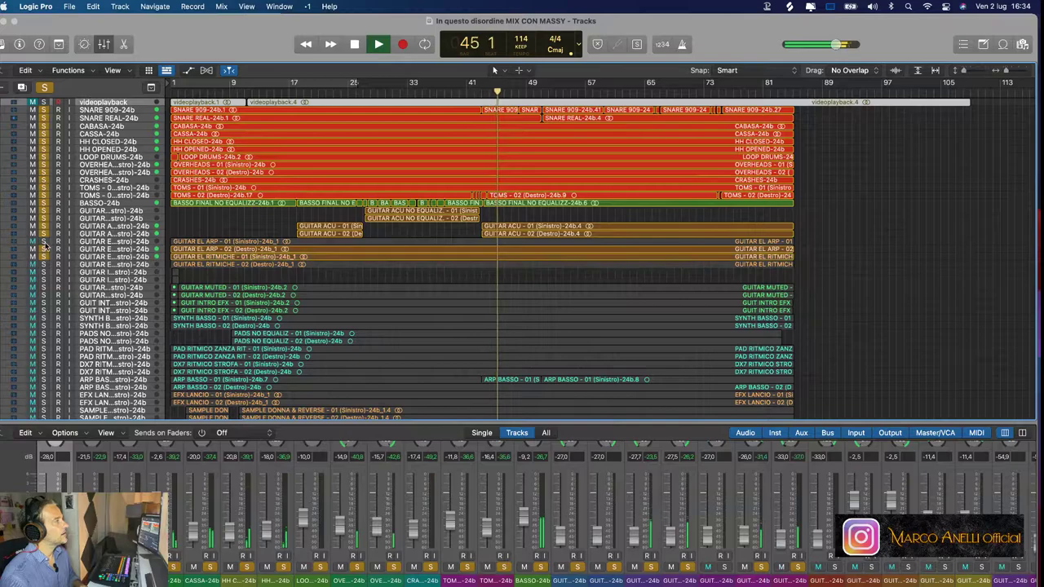
pyautogui.click(43, 258)
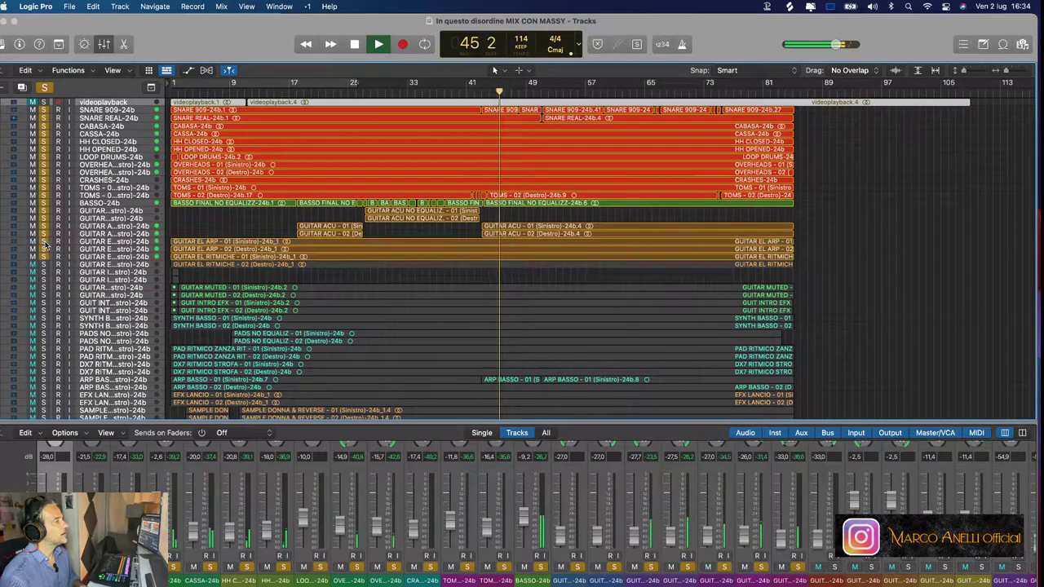
pyautogui.click(44, 87)
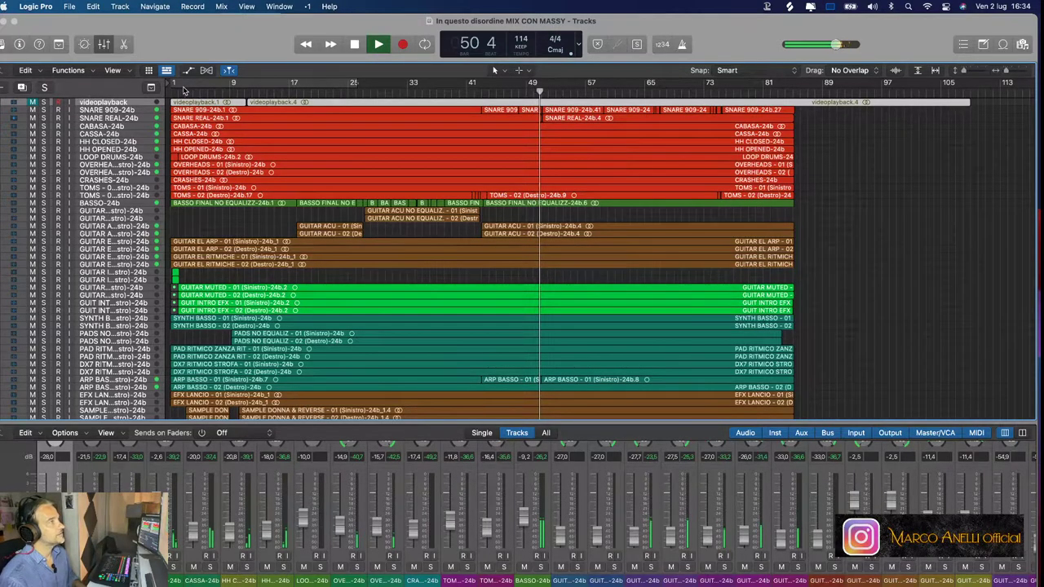
pyautogui.press('space')
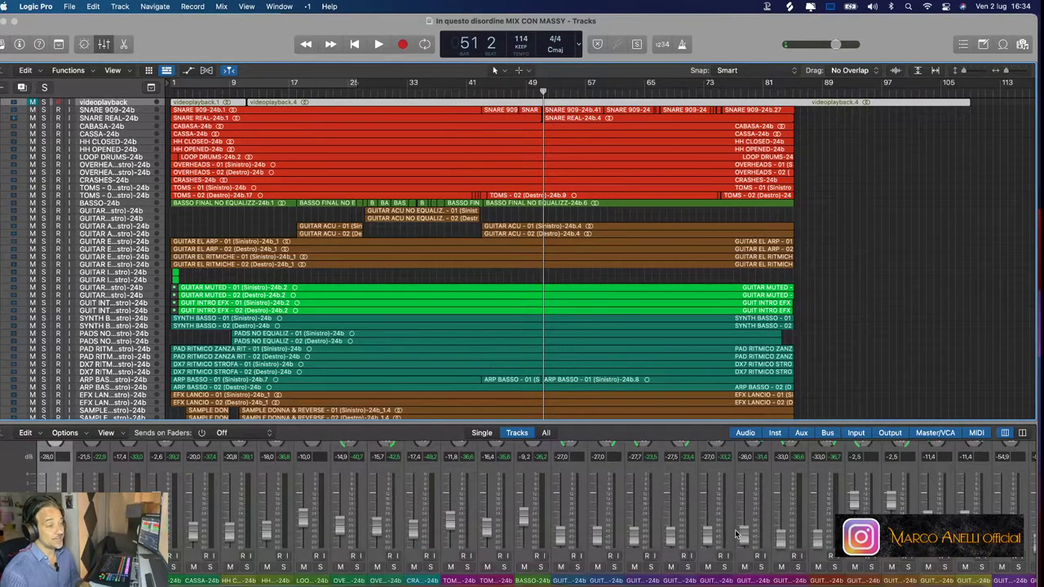
# Switch to the "mix master inquestodisordine" project and look through its grouped stem tracks from the drums to the vocals
pyautogui.moveTo(782, 579)
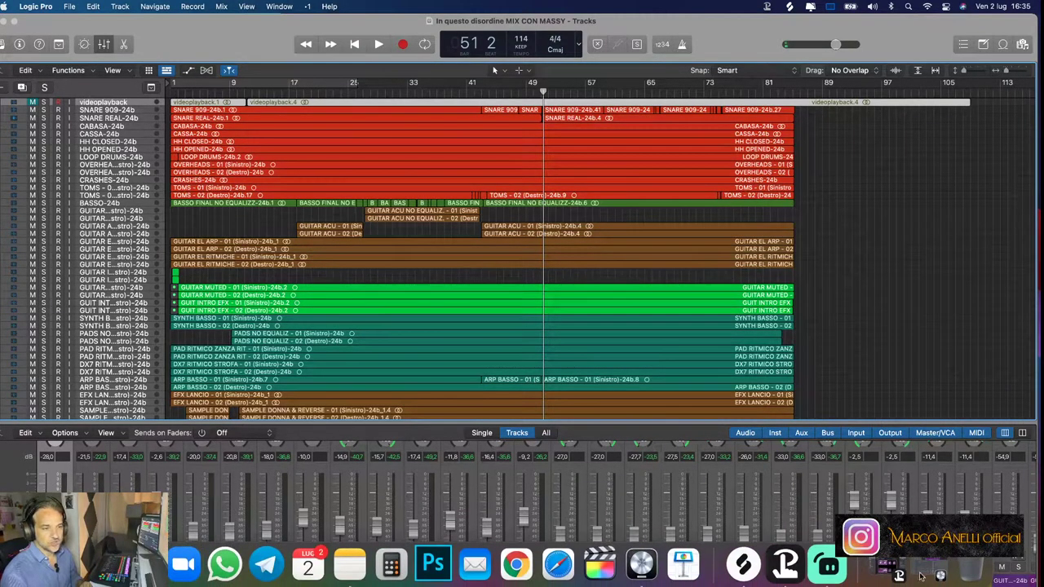
pyautogui.click(920, 569)
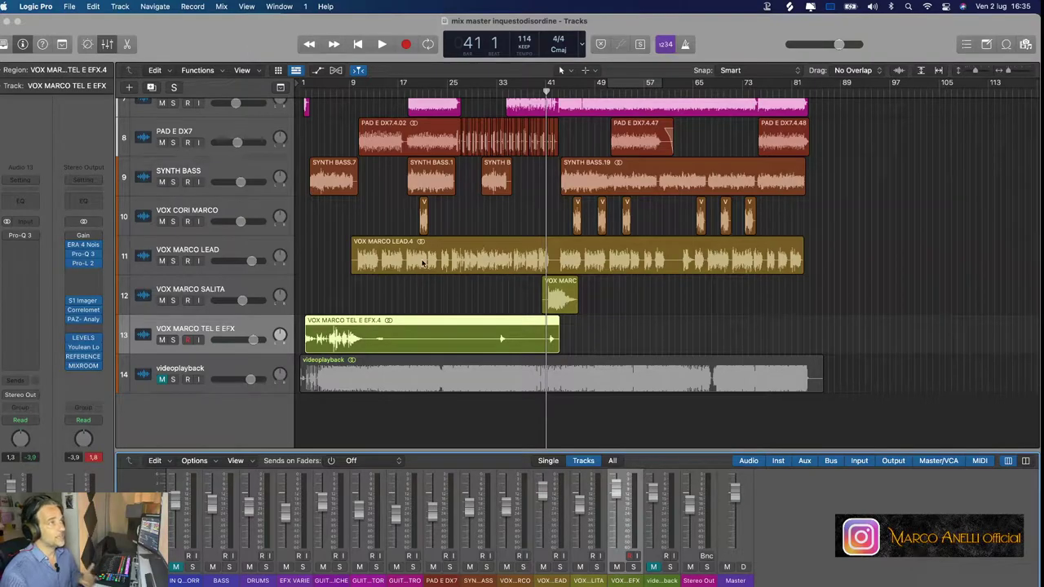
pyautogui.scroll(5, 425, 263)
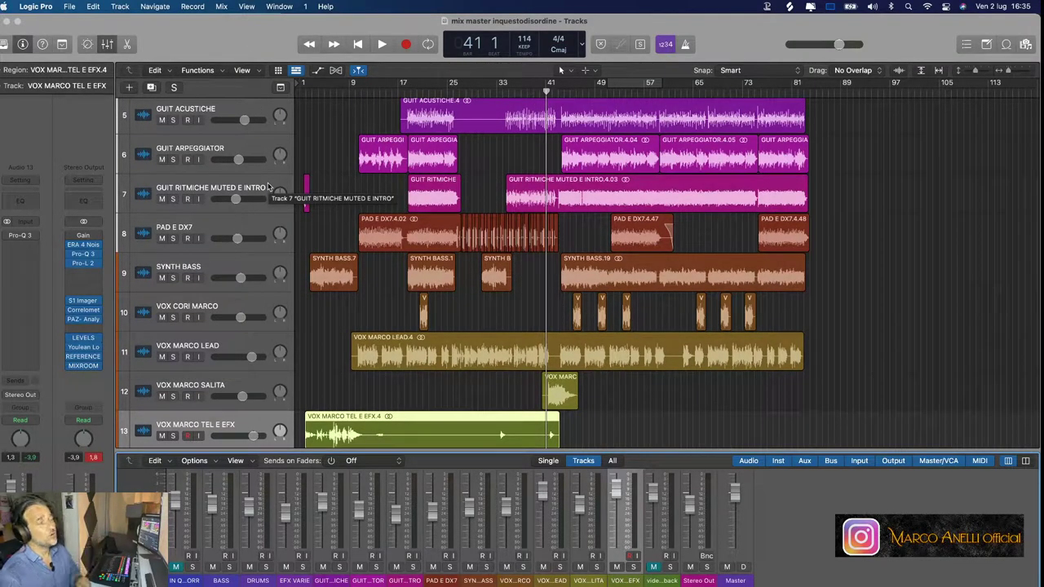
pyautogui.scroll(6, 448, 241)
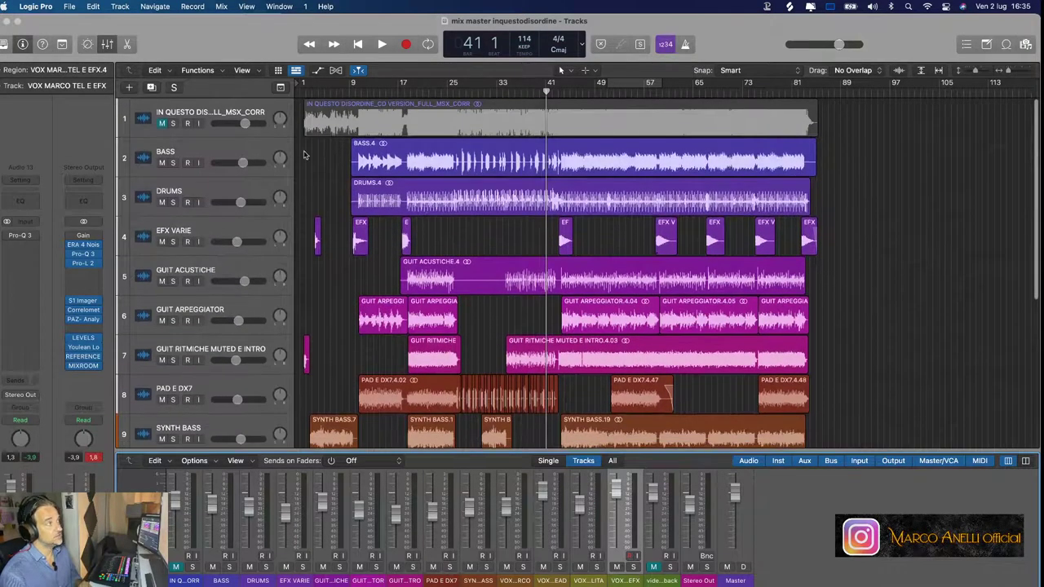
pyautogui.scroll(-4, 425, 298)
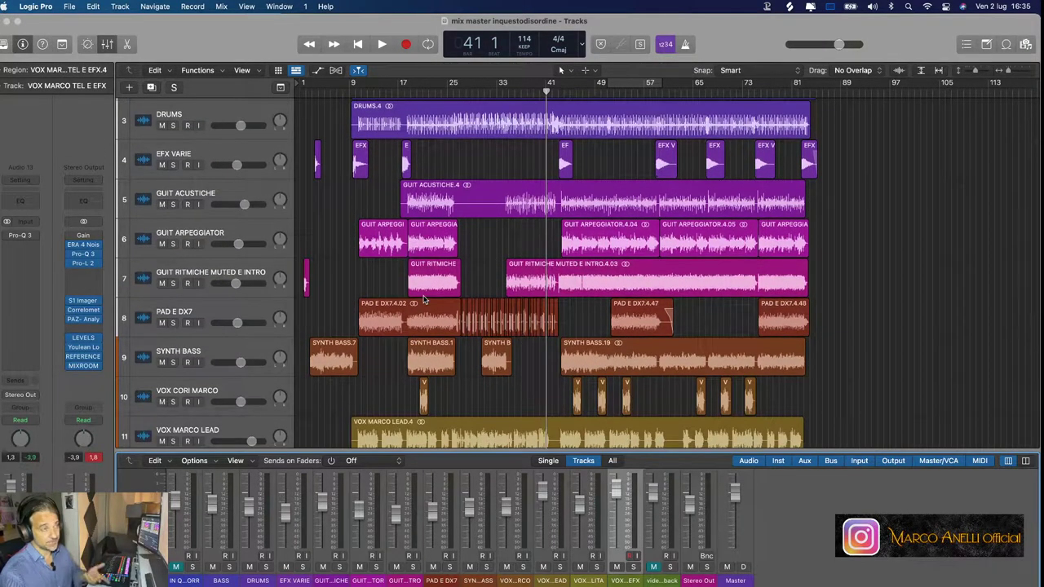
pyautogui.scroll(-6, 440, 305)
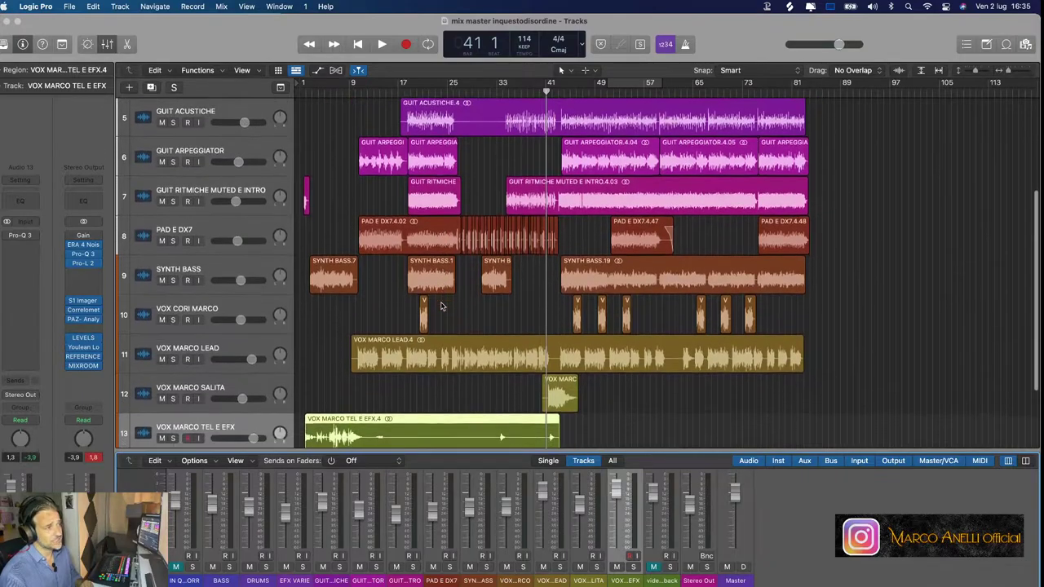
# Play the stem mix from bar 18 to about bar 27
pyautogui.moveTo(570, 94); pyautogui.dragTo(406, 92)
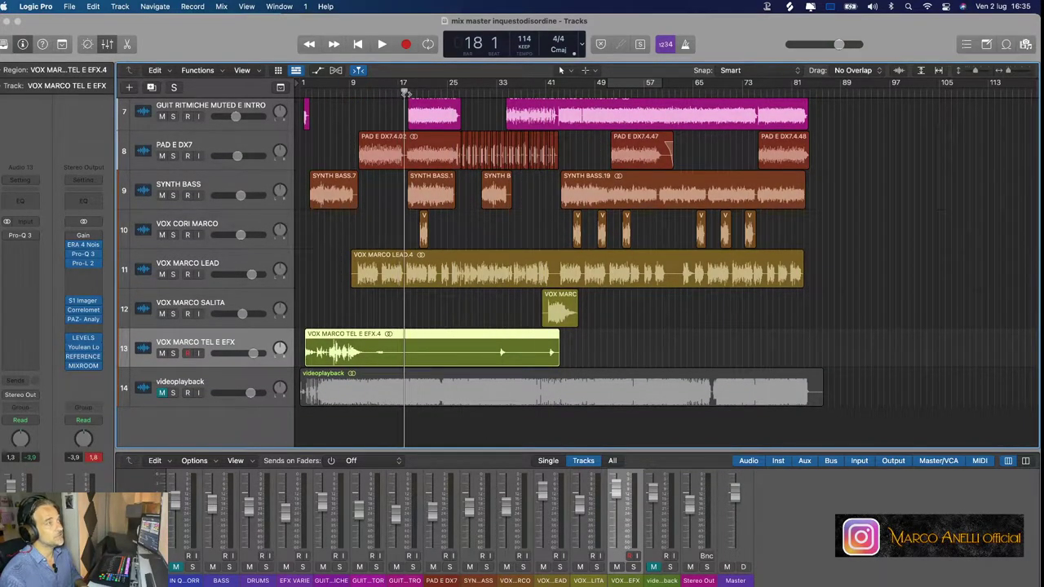
pyautogui.press('space')
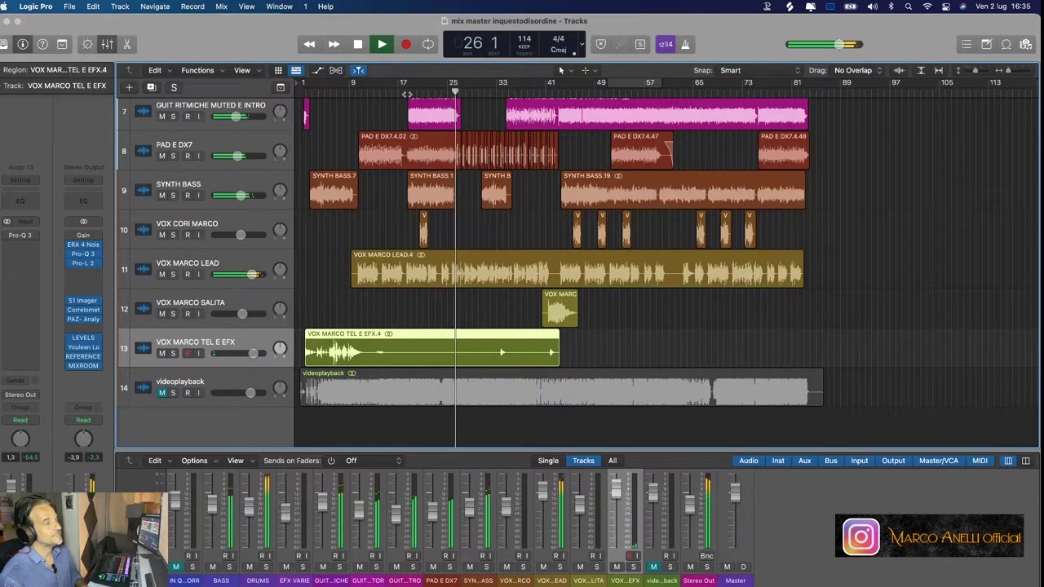
pyautogui.press('space')
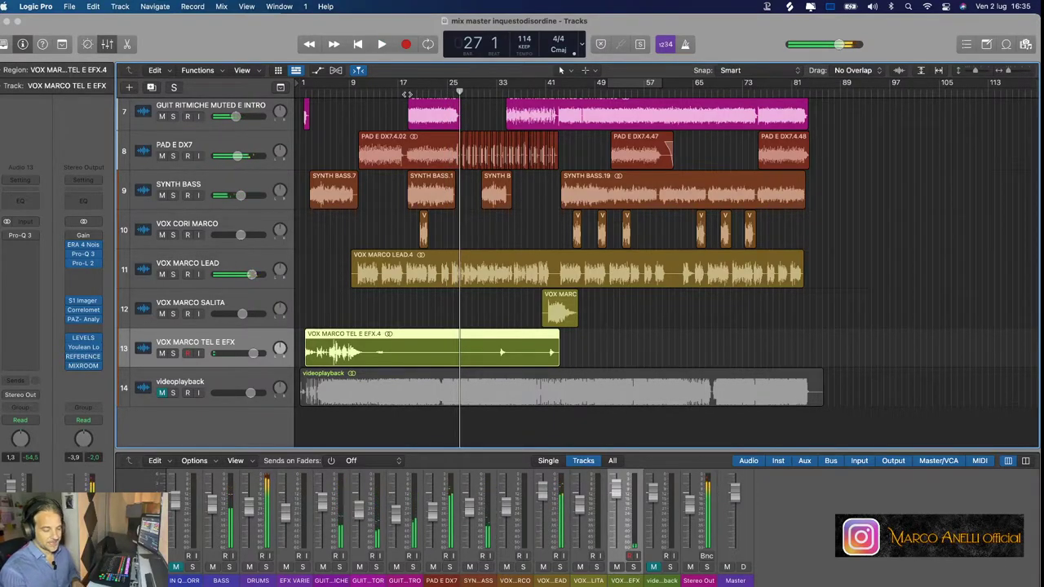